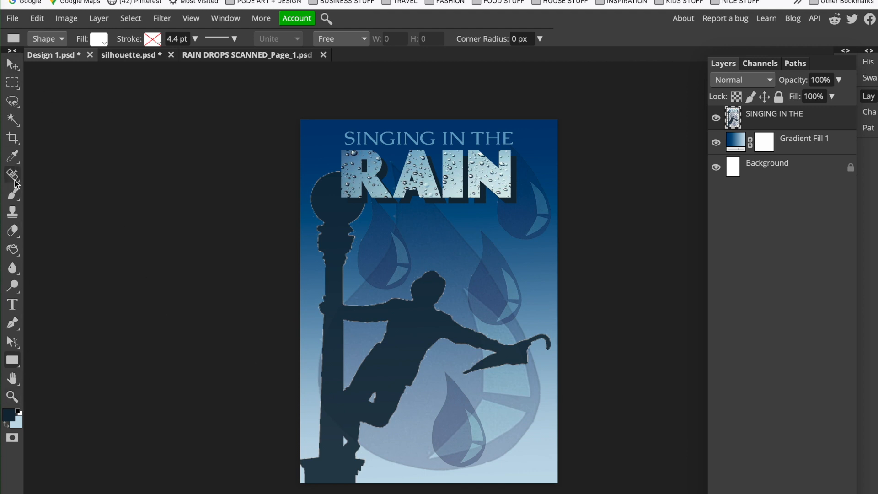
Activate the Rectangle tool and set its fill to light blue cbdee4, sampled from the RAIN lettering.
{"action": "left_click", "coordinate": [17, 362]}
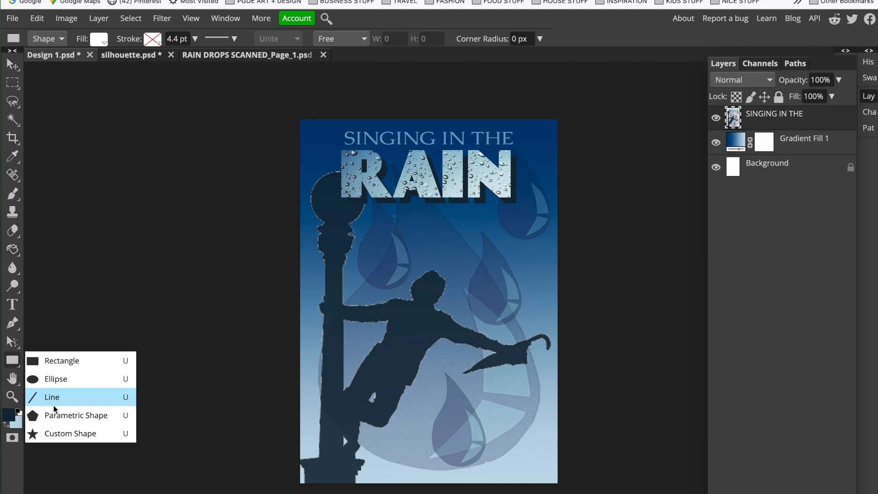
{"action": "left_click", "coordinate": [64, 360]}
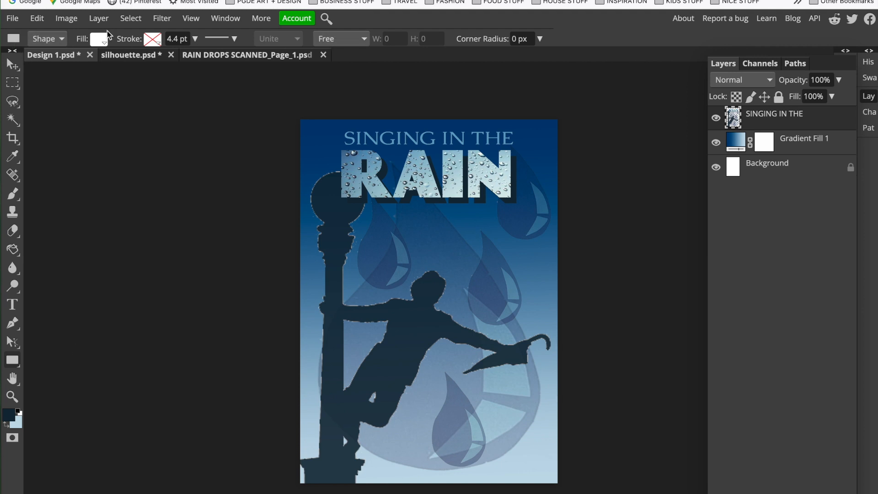
{"action": "left_click", "coordinate": [106, 44]}
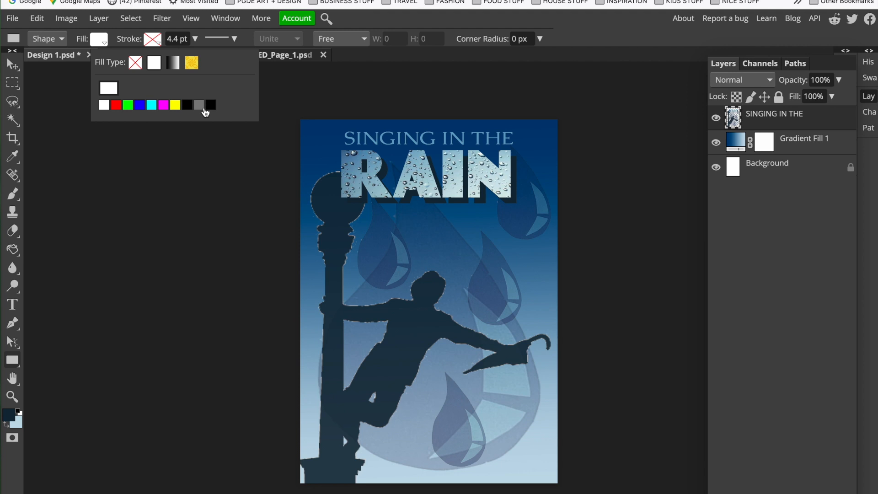
{"action": "left_click", "coordinate": [110, 90]}
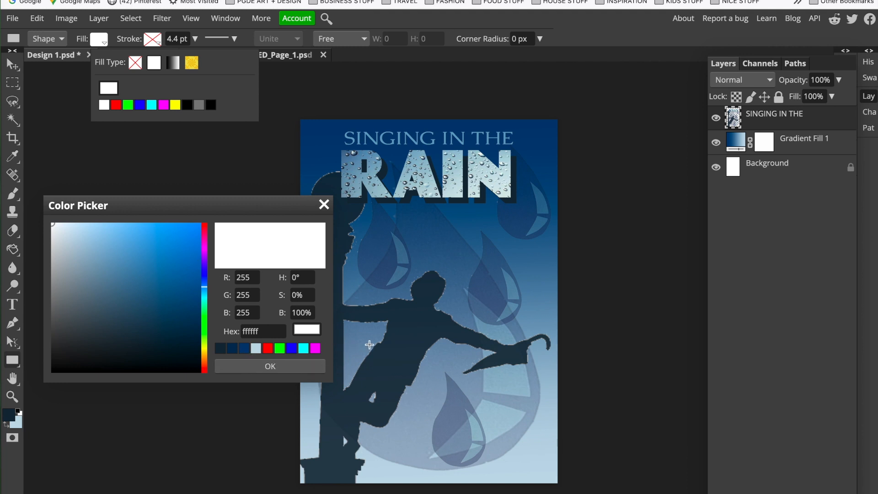
{"action": "left_click", "coordinate": [407, 335]}
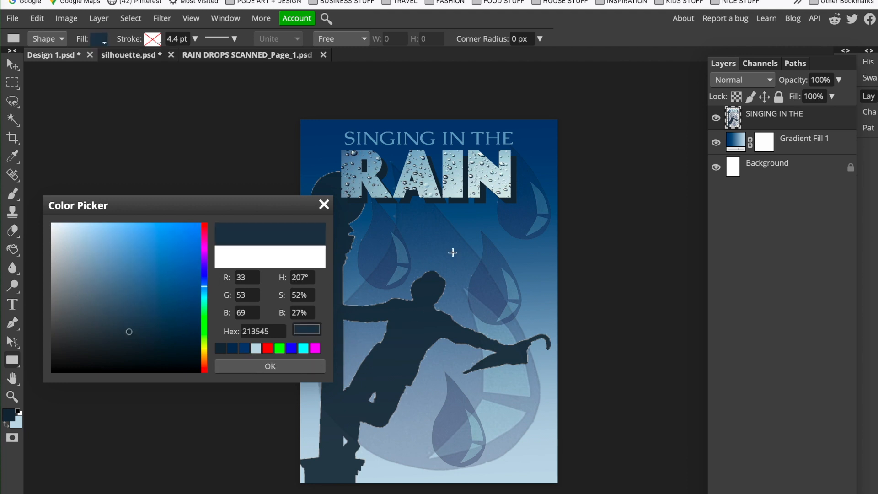
{"action": "left_click", "coordinate": [456, 190]}
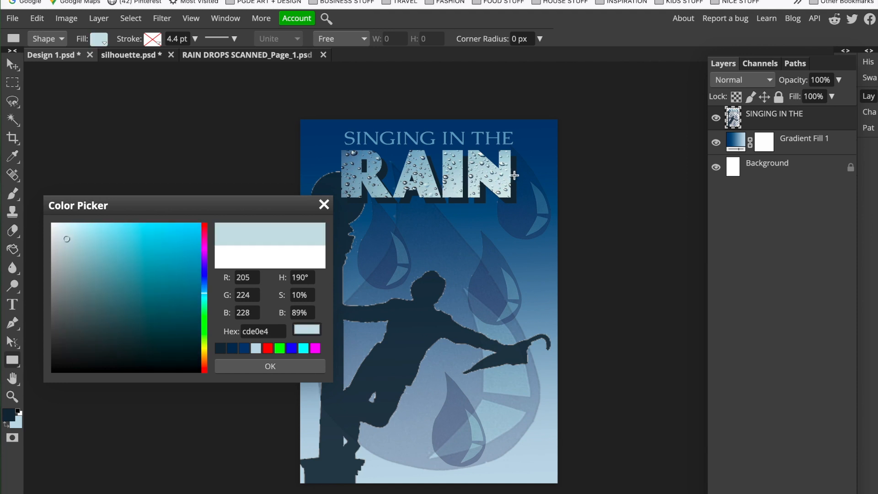
{"action": "left_click", "coordinate": [527, 158]}
{"action": "left_click", "coordinate": [524, 302]}
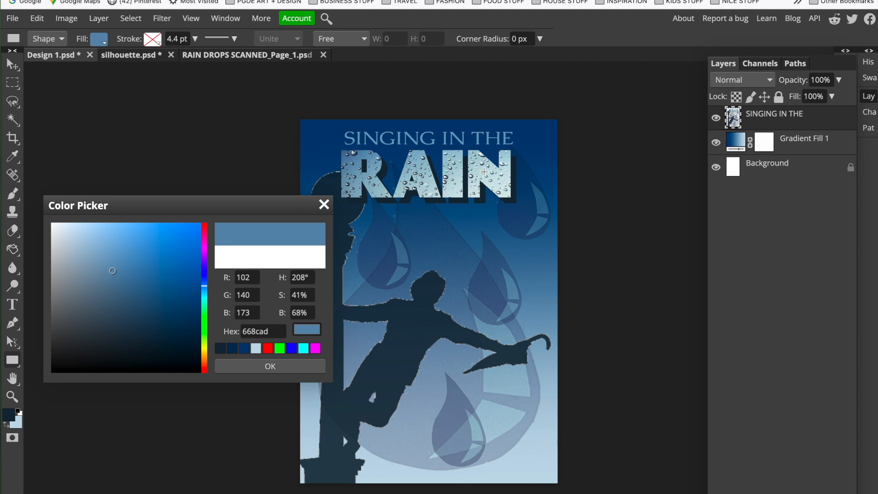
{"action": "left_click", "coordinate": [485, 172]}
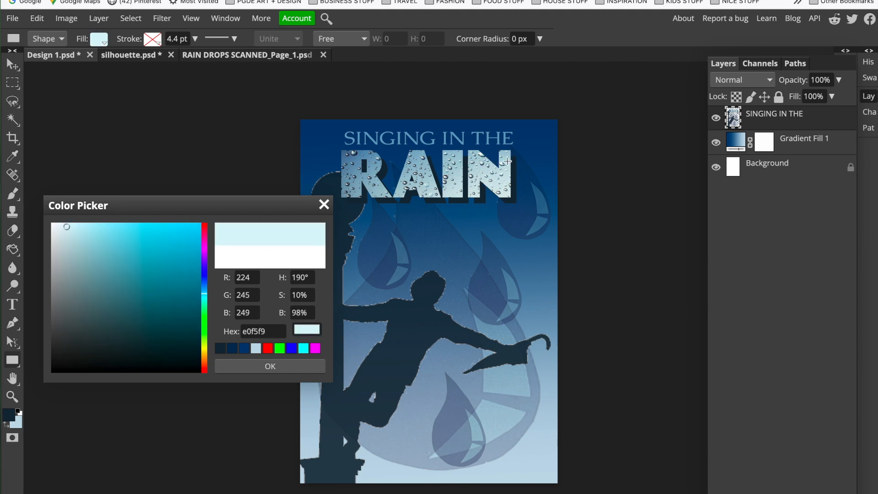
{"action": "left_click", "coordinate": [508, 161]}
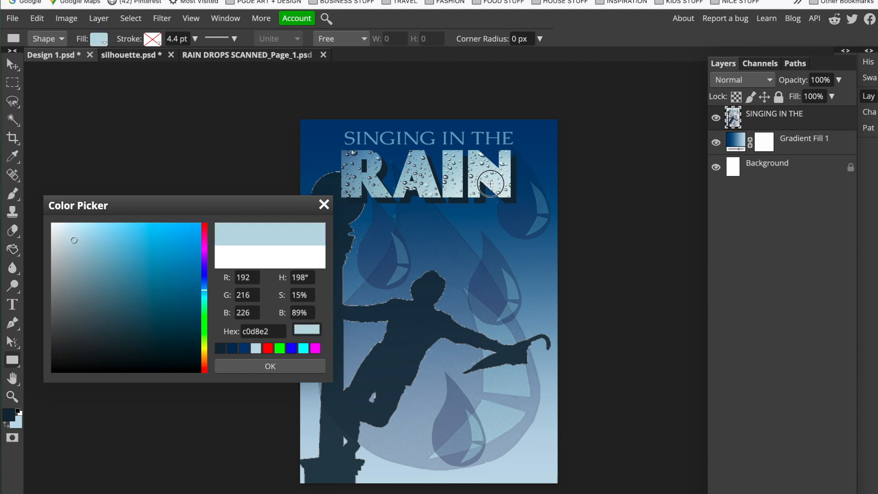
{"action": "left_click", "coordinate": [490, 183]}
{"action": "left_click", "coordinate": [449, 191]}
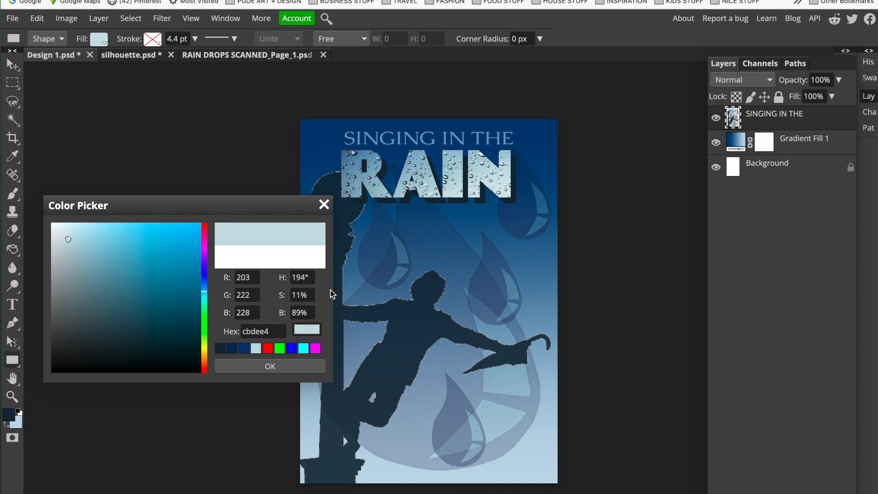
{"action": "left_click", "coordinate": [290, 368]}
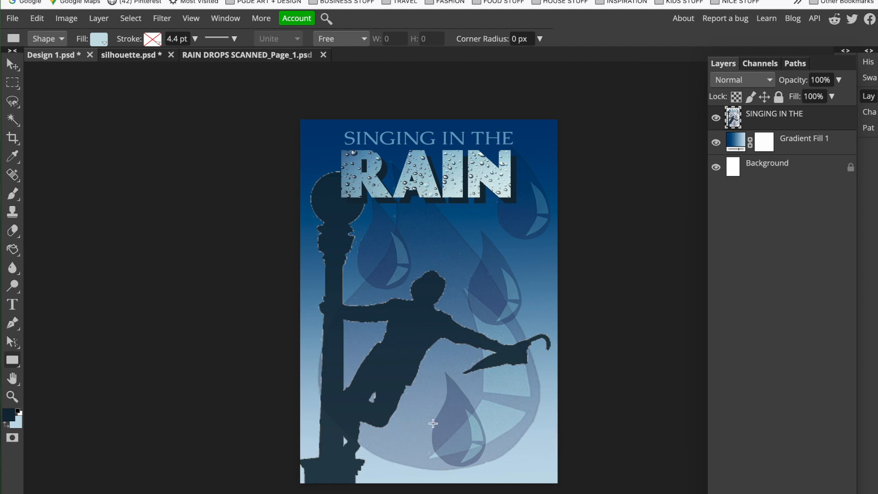
Draw a wide rectangle in the poster's lower-right corner and toggle its layer's visibility off and on.
{"action": "left_click_drag", "start_coordinate": [405, 423], "coordinate": [550, 476]}
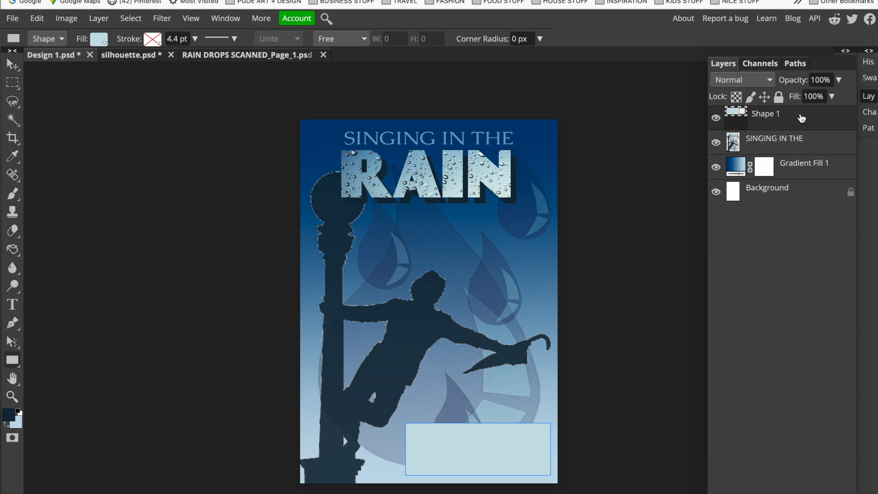
{"action": "left_click", "coordinate": [717, 119]}
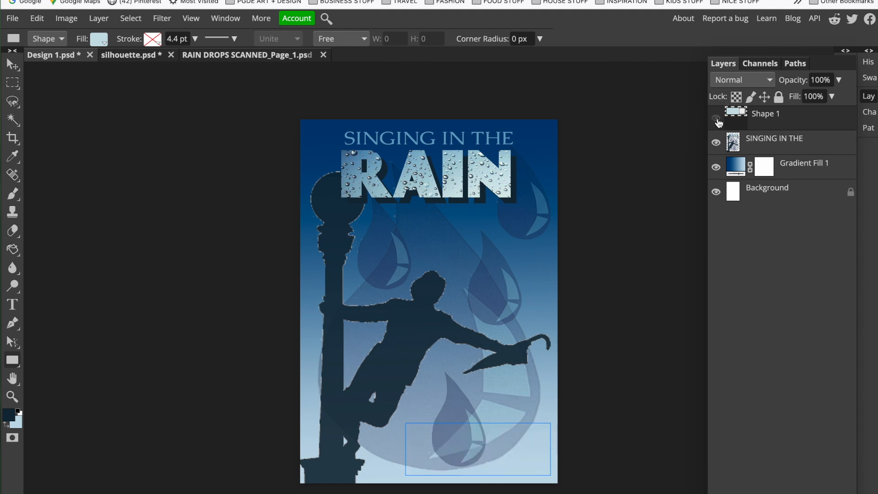
{"action": "left_click", "coordinate": [717, 119]}
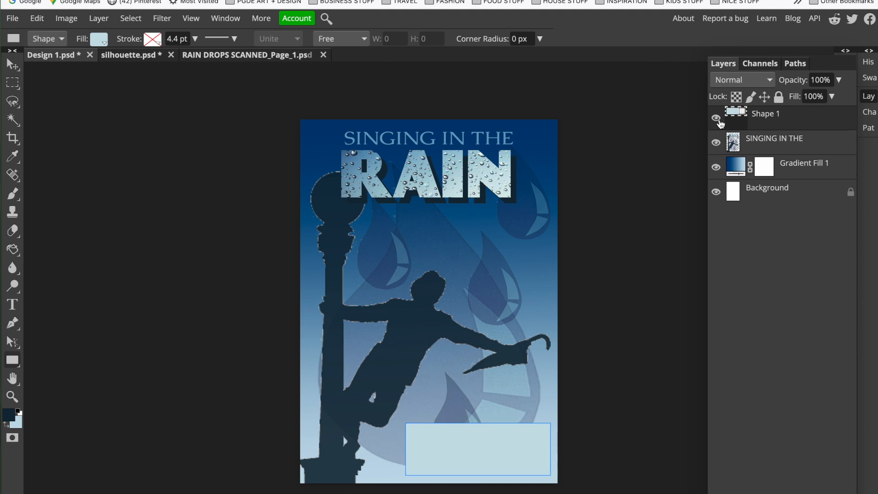
Select the Shape 1 layer and change its rectangle's fill to white (ffffff).
{"action": "left_click", "coordinate": [812, 150]}
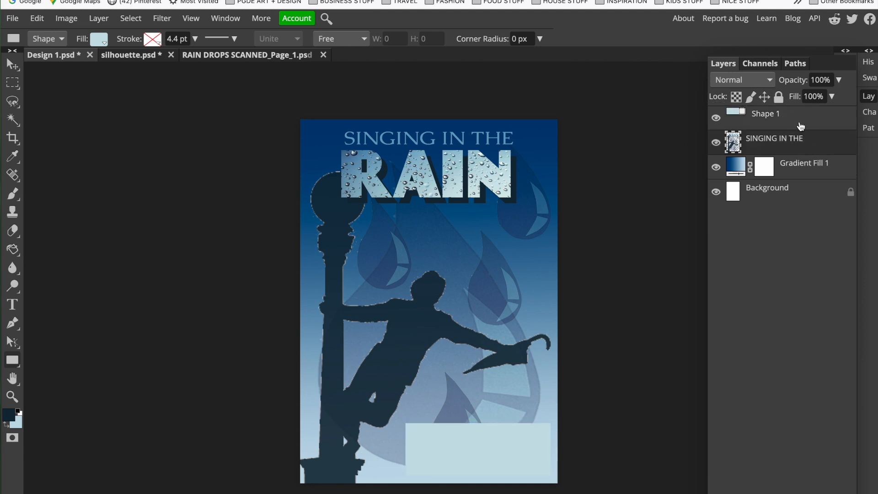
{"action": "left_click", "coordinate": [801, 126]}
{"action": "left_click", "coordinate": [801, 145]}
{"action": "left_click", "coordinate": [797, 123]}
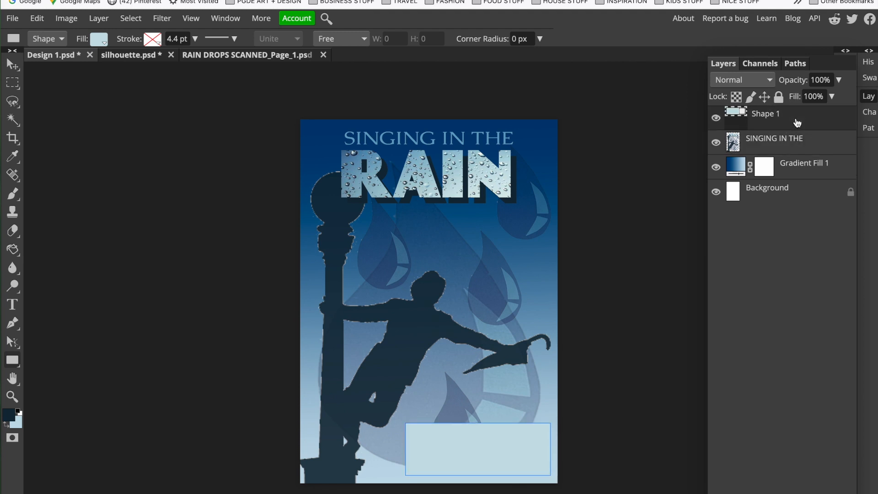
{"action": "double_click", "coordinate": [735, 115]}
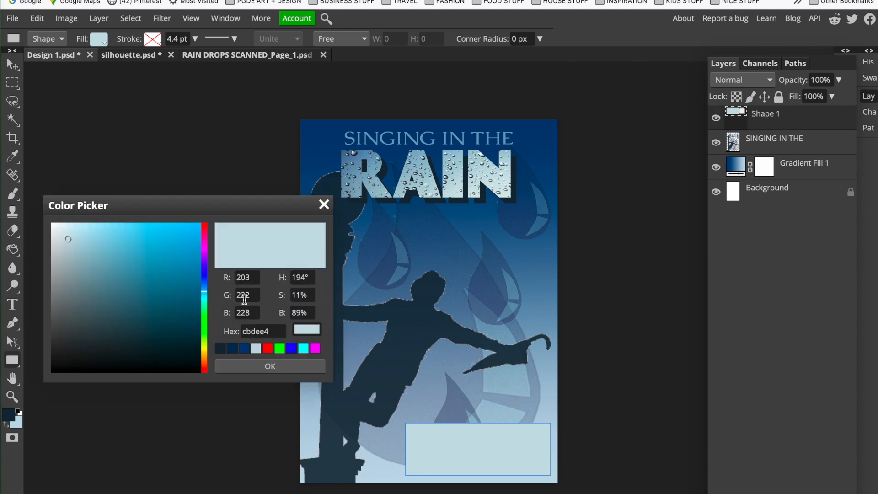
{"action": "mouse_move", "coordinate": [68, 234]}
{"action": "left_mouse_down"}
{"action": "mouse_move", "coordinate": [50, 224]}
{"action": "mouse_move", "coordinate": [90, 301]}
{"action": "mouse_move", "coordinate": [124, 311]}
{"action": "mouse_move", "coordinate": [121, 287]}
{"action": "mouse_move", "coordinate": [139, 352]}
{"action": "mouse_move", "coordinate": [149, 354]}
{"action": "mouse_move", "coordinate": [141, 335]}
{"action": "mouse_move", "coordinate": [154, 312]}
{"action": "mouse_move", "coordinate": [100, 301]}
{"action": "mouse_move", "coordinate": [53, 239]}
{"action": "mouse_move", "coordinate": [47, 212]}
{"action": "left_mouse_up"}
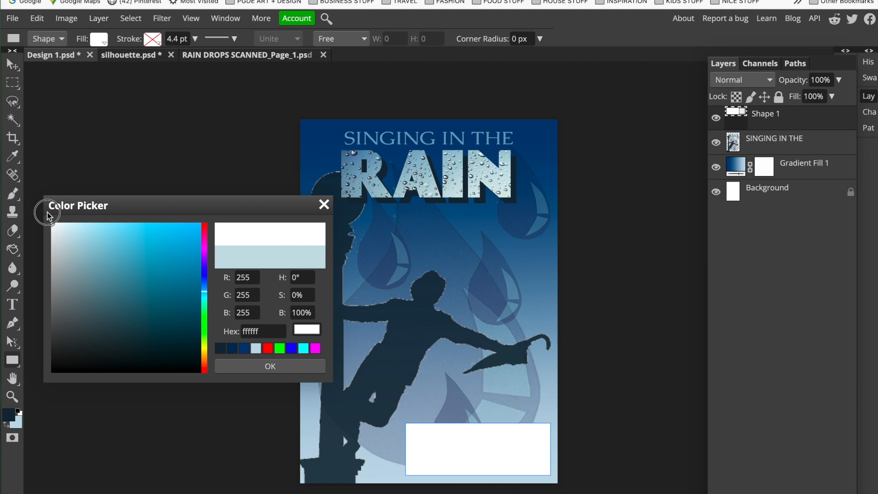
{"action": "left_click", "coordinate": [279, 366]}
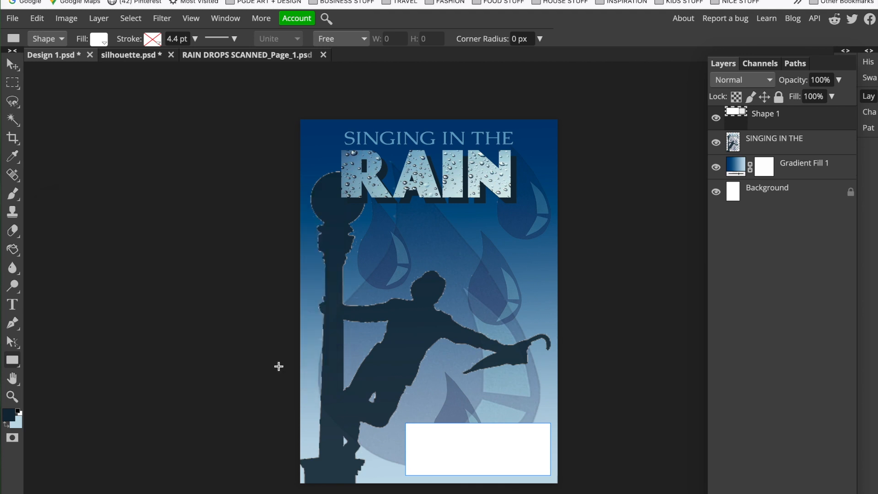
Duplicate the Shape 1 layer holding the white rectangle.
{"action": "left_click", "coordinate": [816, 143]}
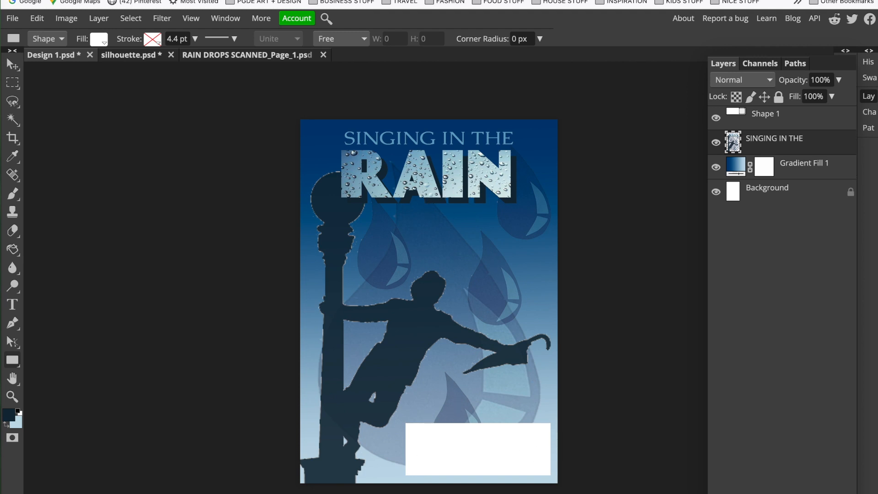
{"action": "left_click", "coordinate": [787, 118]}
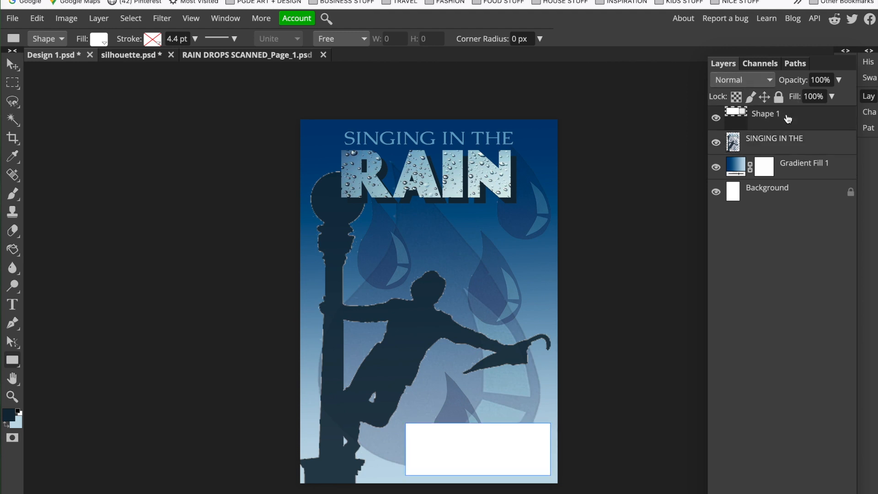
{"action": "right_click", "coordinate": [788, 118]}
{"action": "left_click", "coordinate": [799, 169]}
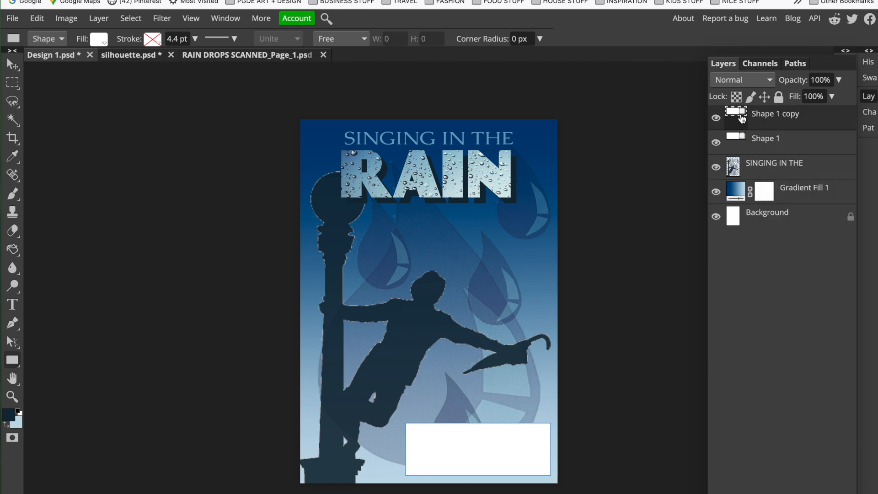
Recolour the duplicated rectangle dark navy 172a38, sampled from the RAIN title's shadow, and compare it with the white one by toggling its visibility.
{"action": "double_click", "coordinate": [735, 114]}
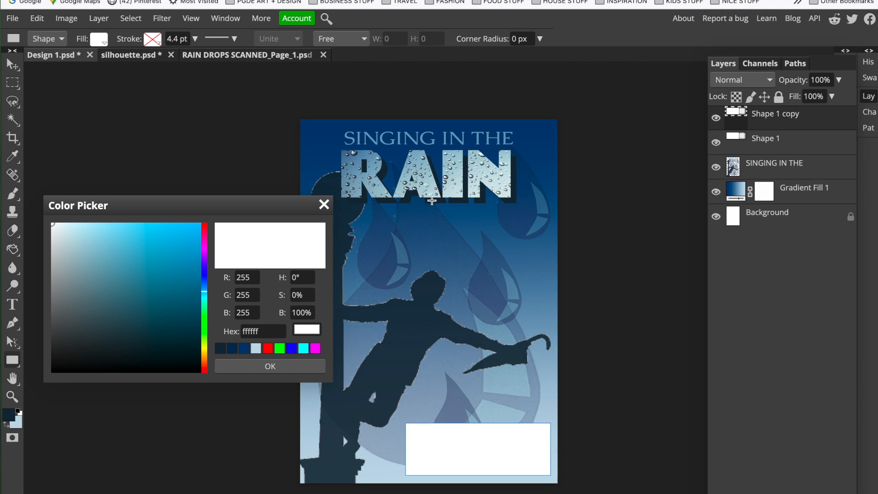
{"action": "left_click", "coordinate": [435, 199]}
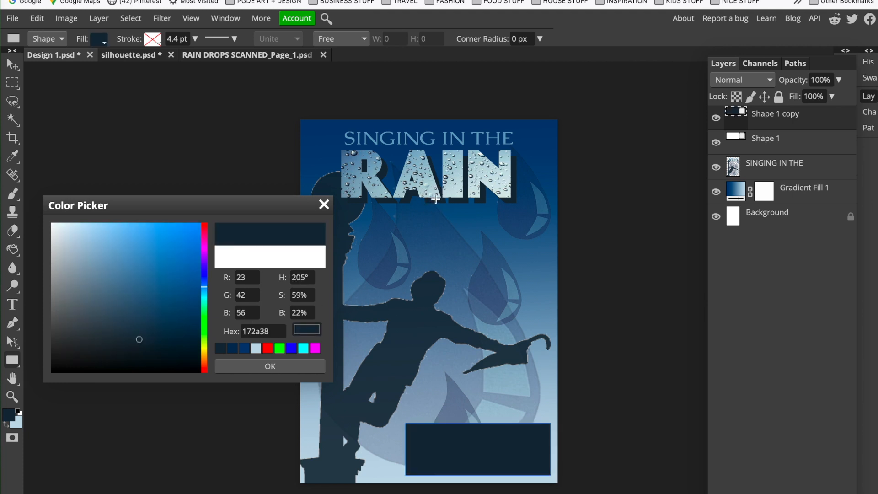
{"action": "left_click", "coordinate": [233, 369]}
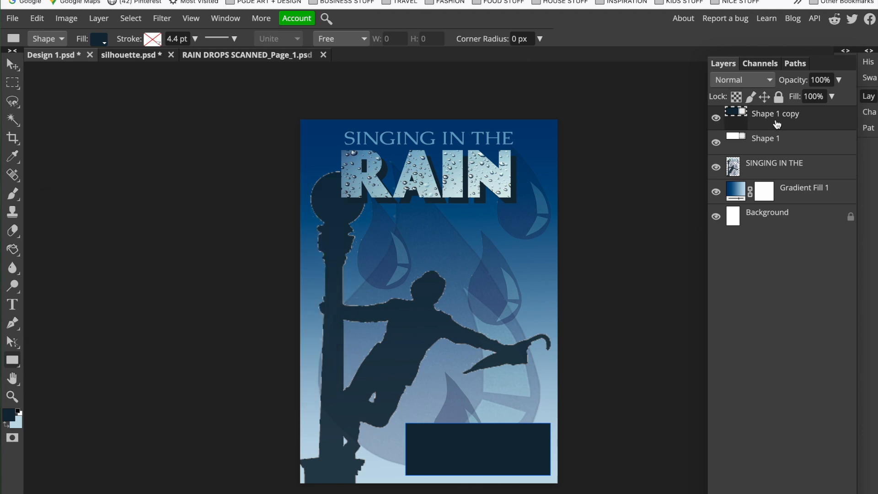
{"action": "left_click", "coordinate": [716, 120]}
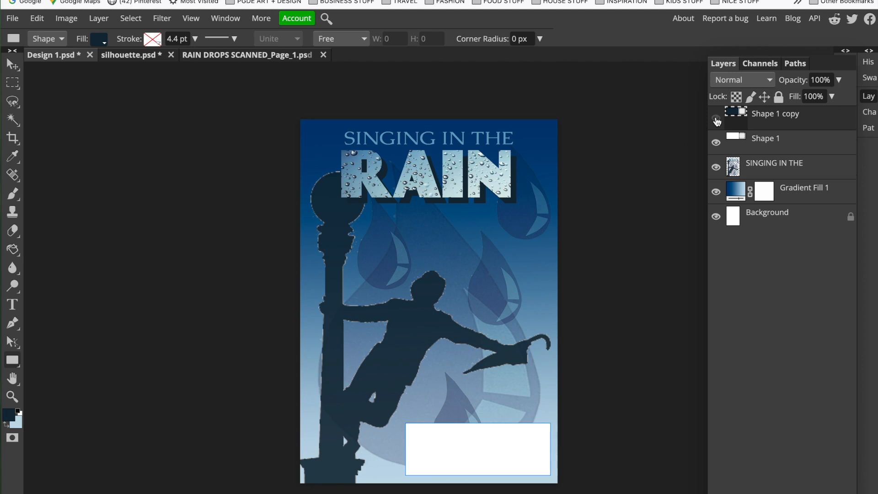
{"action": "left_click", "coordinate": [716, 120]}
Place the Shape 1 copy layer below Shape 1 and offset its rectangle slightly down and right as a drop shadow.
{"action": "left_click_drag", "start_coordinate": [777, 118], "coordinate": [781, 146]}
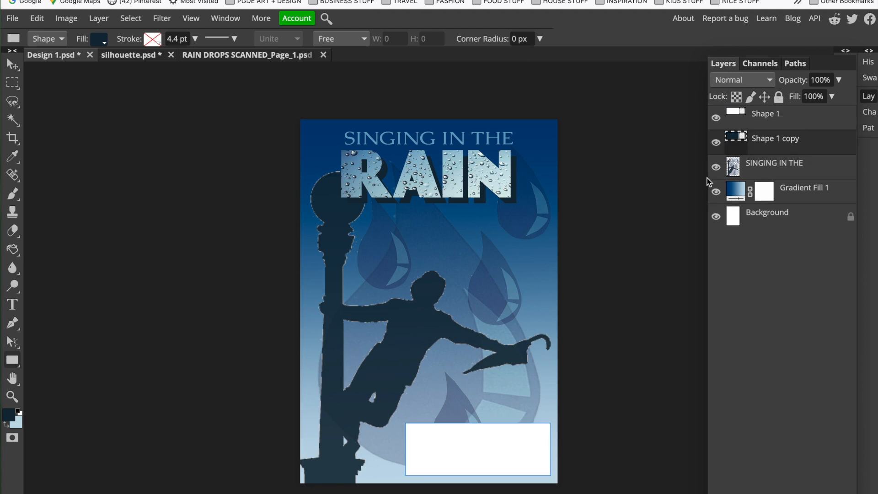
{"action": "left_click", "coordinate": [15, 65]}
{"action": "left_click_drag", "start_coordinate": [480, 427], "coordinate": [486, 432]}
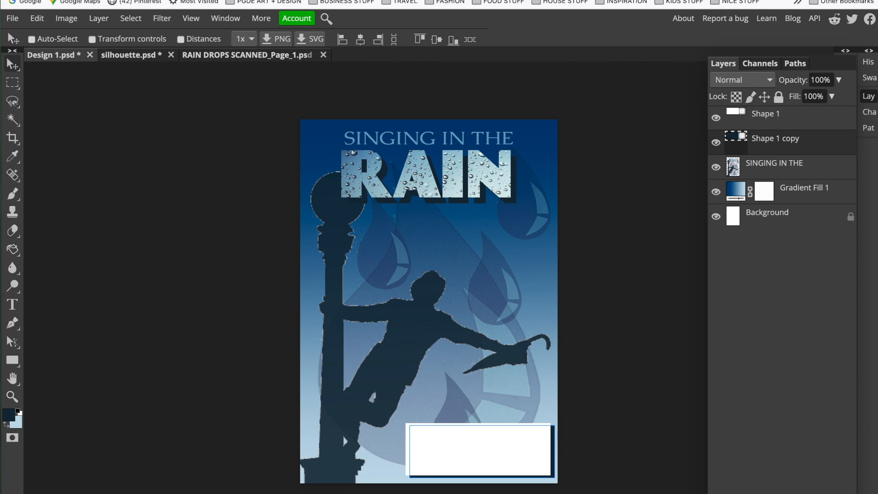
Select the shape, artwork and gradient layers in turn to examine their stacking, finishing on the SINGING IN THE layer.
{"action": "left_click", "coordinate": [794, 122]}
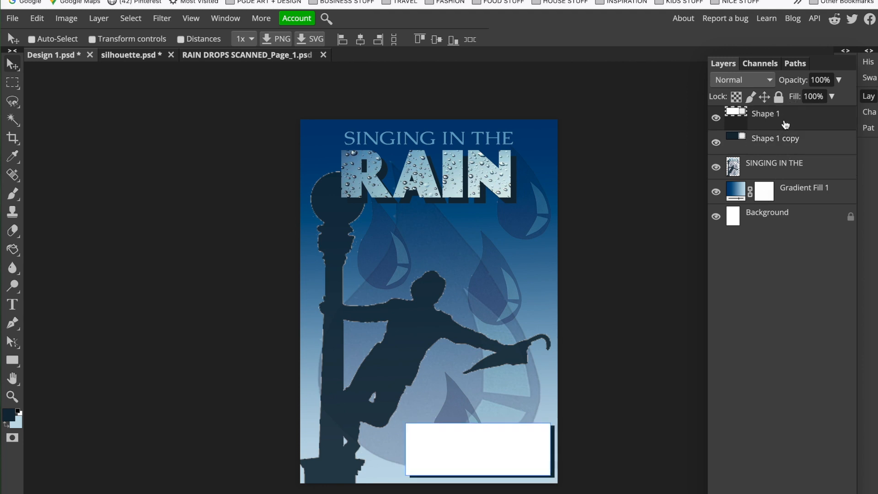
{"action": "left_click", "coordinate": [787, 150]}
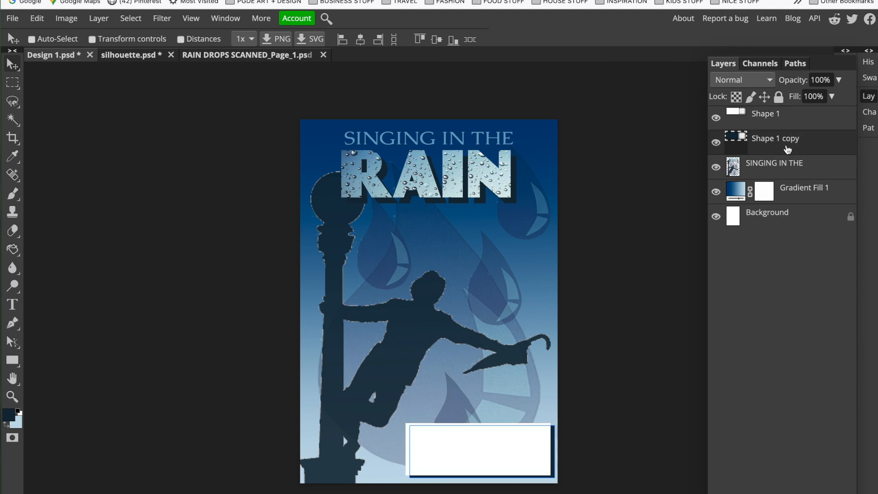
{"action": "left_click", "coordinate": [799, 171]}
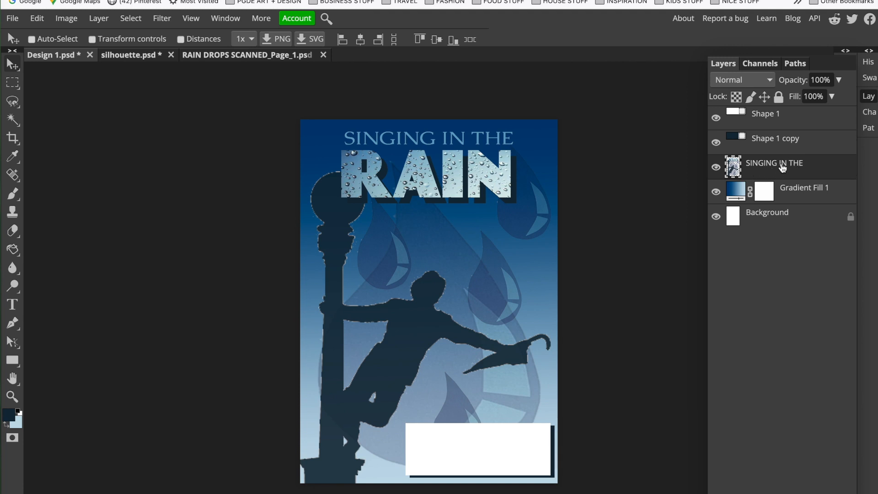
{"action": "left_click", "coordinate": [802, 192]}
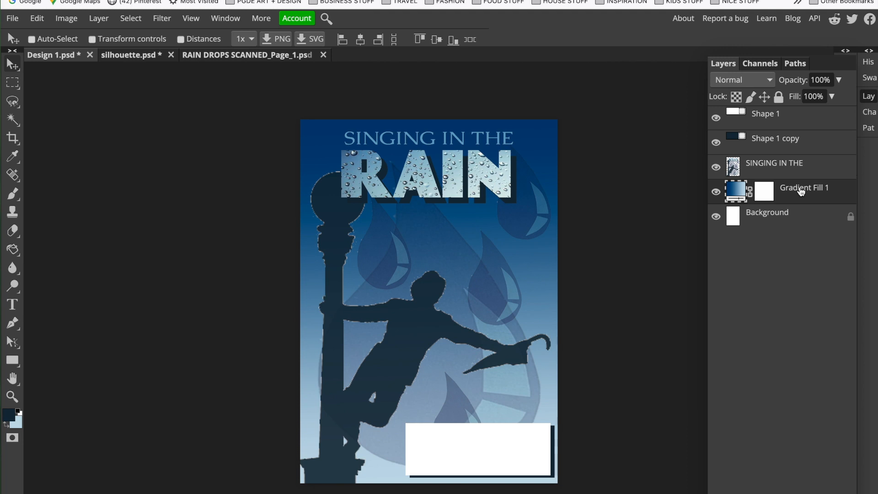
{"action": "left_click", "coordinate": [795, 171]}
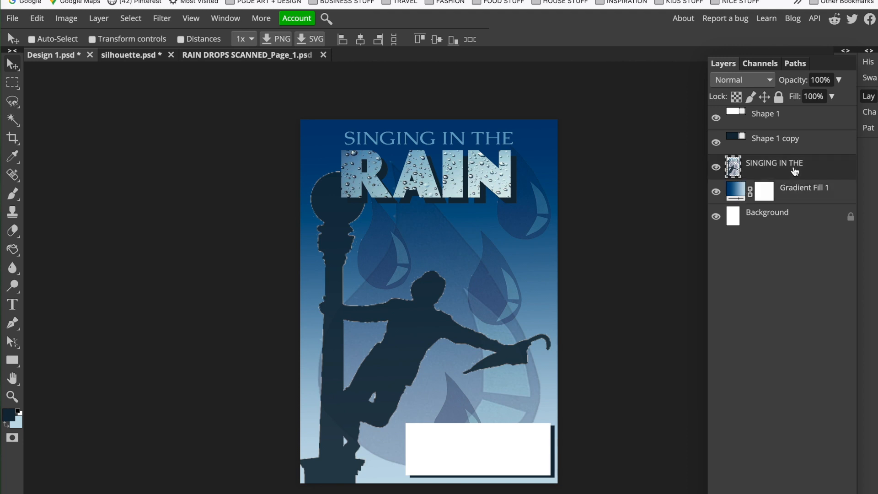
{"action": "left_click", "coordinate": [794, 145]}
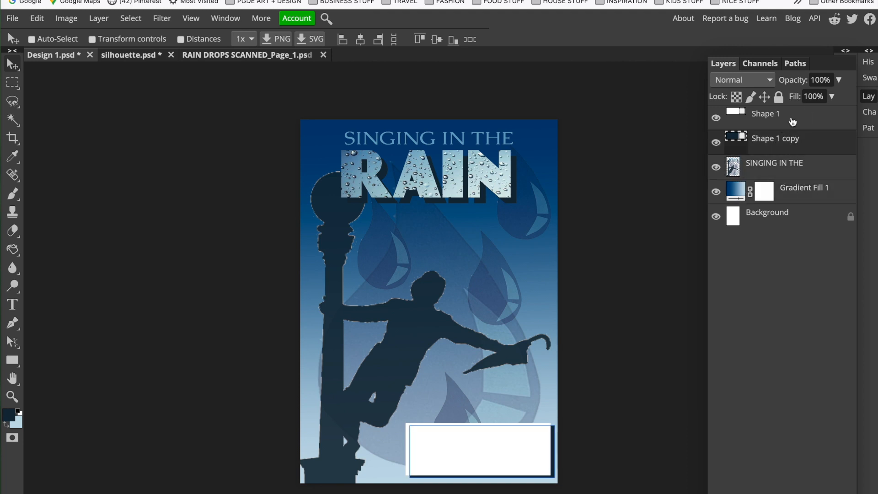
{"action": "left_click", "coordinate": [793, 121]}
{"action": "left_click", "coordinate": [792, 140]}
{"action": "left_click", "coordinate": [772, 170]}
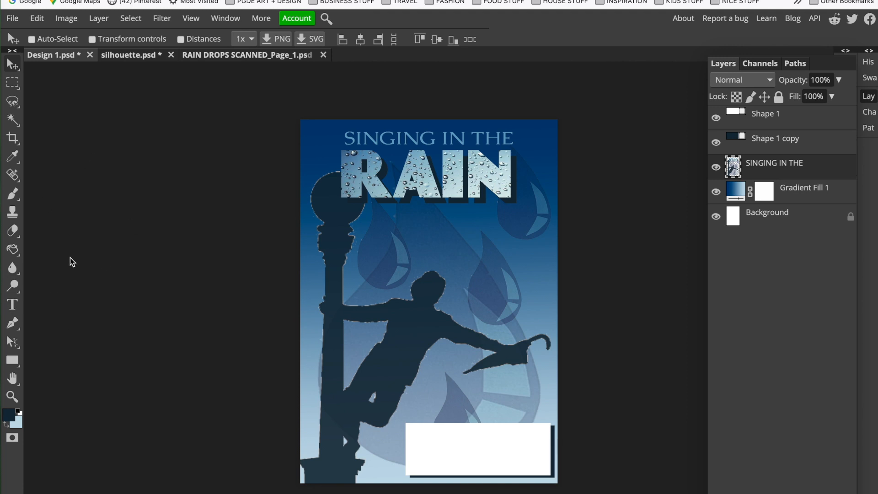
Set the Type tool's font to Caudex.
{"action": "left_click", "coordinate": [13, 305]}
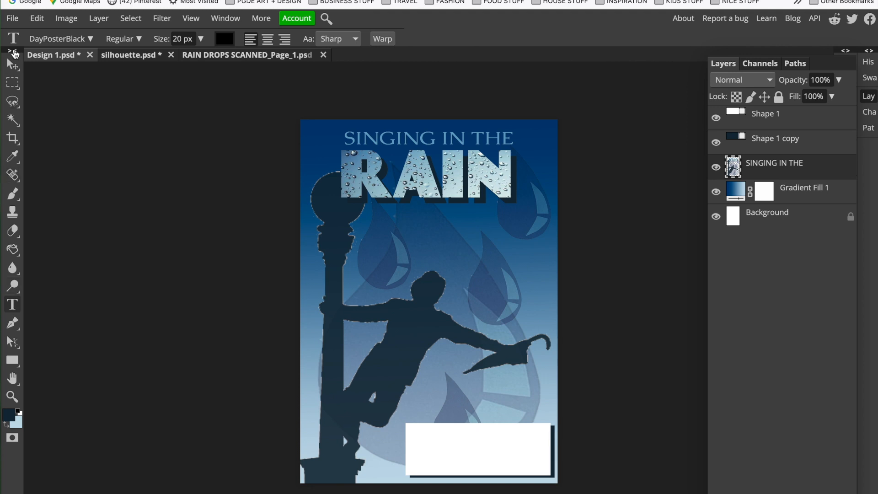
{"action": "left_click", "coordinate": [92, 40]}
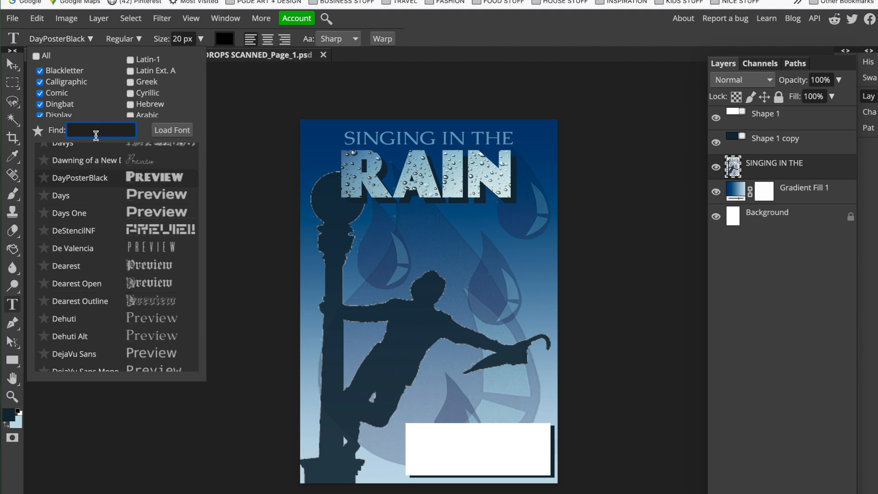
{"action": "type", "text": "caude"}
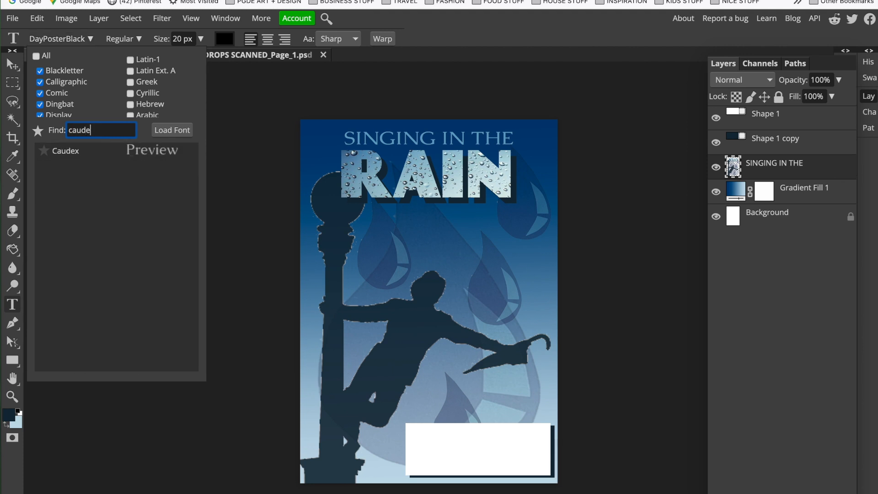
{"action": "left_click", "coordinate": [92, 151]}
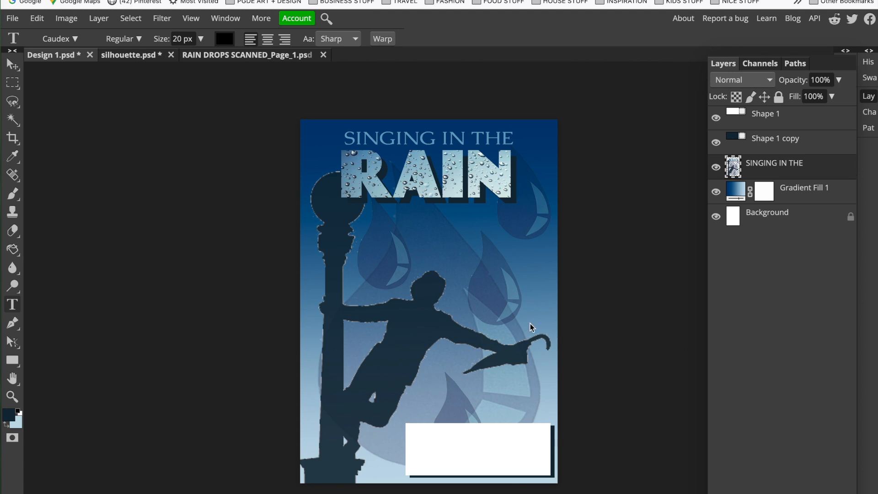
Start a text layer above Shape 1 inside the white rectangle, reading THEATRE, and set its size to 150 px.
{"action": "left_click", "coordinate": [773, 123]}
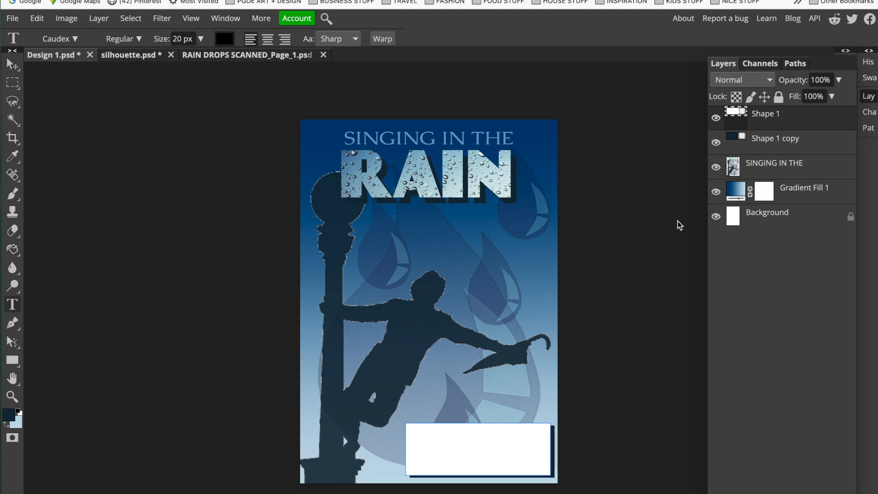
{"action": "left_click", "coordinate": [415, 434]}
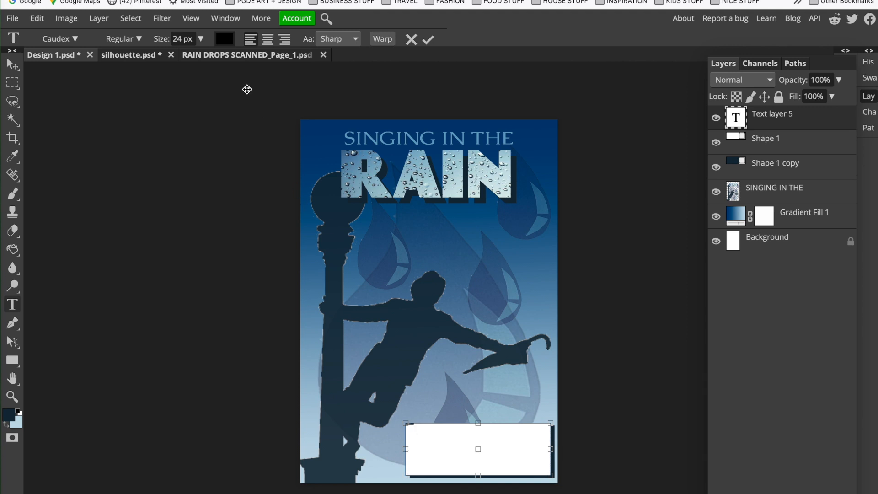
{"action": "left_click", "coordinate": [202, 39]}
{"action": "left_click_drag", "start_coordinate": [181, 57], "coordinate": [207, 58]}
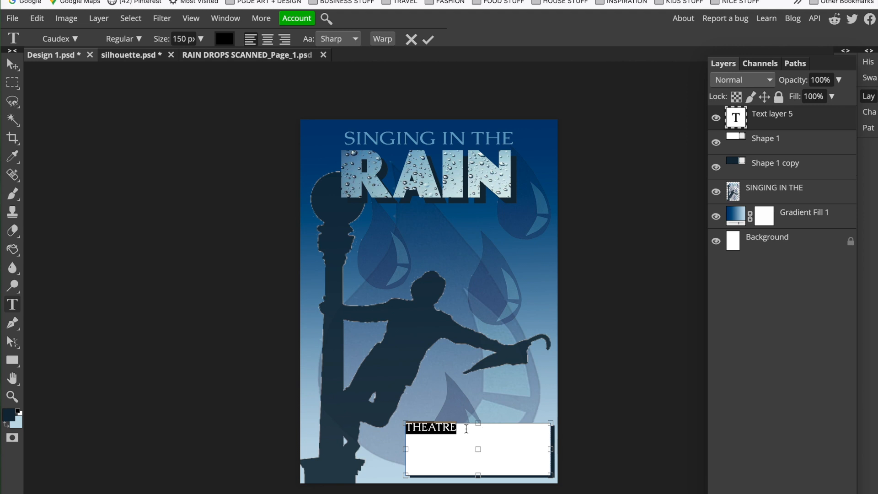
Extend the text in the white box to read THEATRE ROYAL with GLASGOW on a second line.
{"action": "left_click", "coordinate": [456, 427]}
{"action": "type", "text": "RPY"}
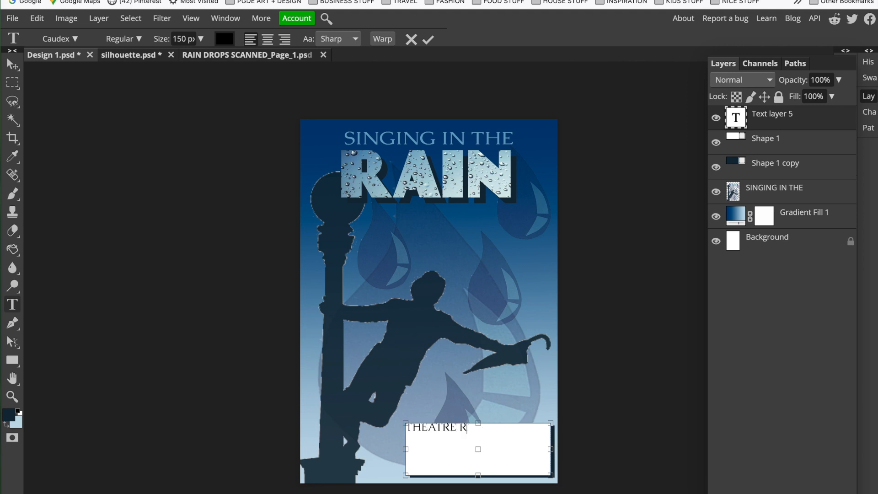
{"action": "key", "text": "BackSpace"}
{"action": "type", "text": "OYAL"}
{"action": "key", "text": "Return"}
{"action": "type", "text": "GLASGOW"}
Centre-align both lines of the theatre text and set their size to 200 px.
{"action": "key", "text": "shift+Left"}
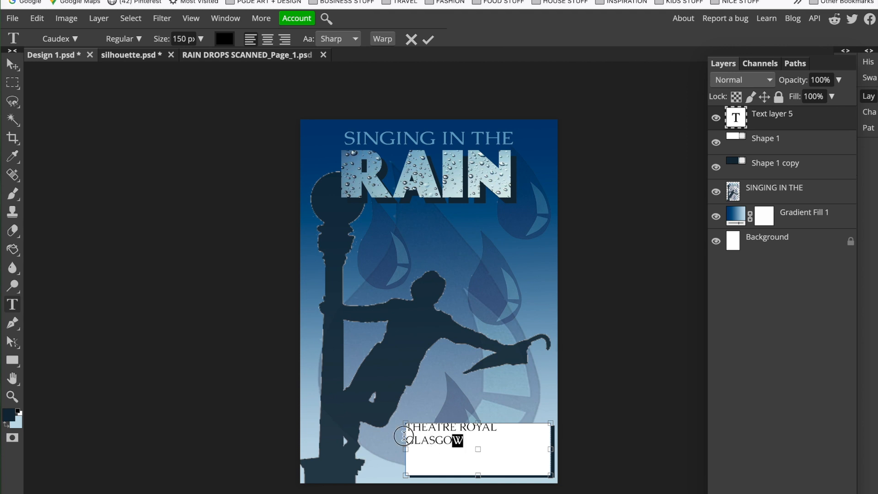
{"action": "left_click_drag", "start_coordinate": [404, 437], "coordinate": [390, 415]}
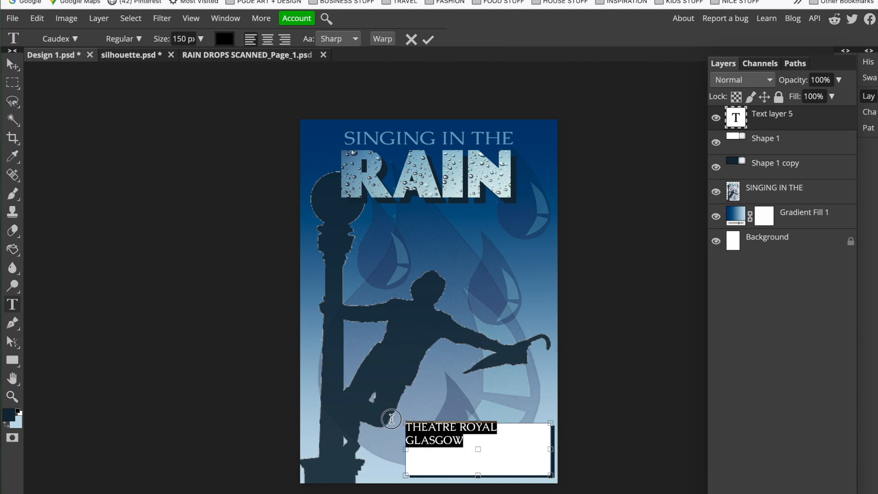
{"action": "left_click", "coordinate": [268, 40]}
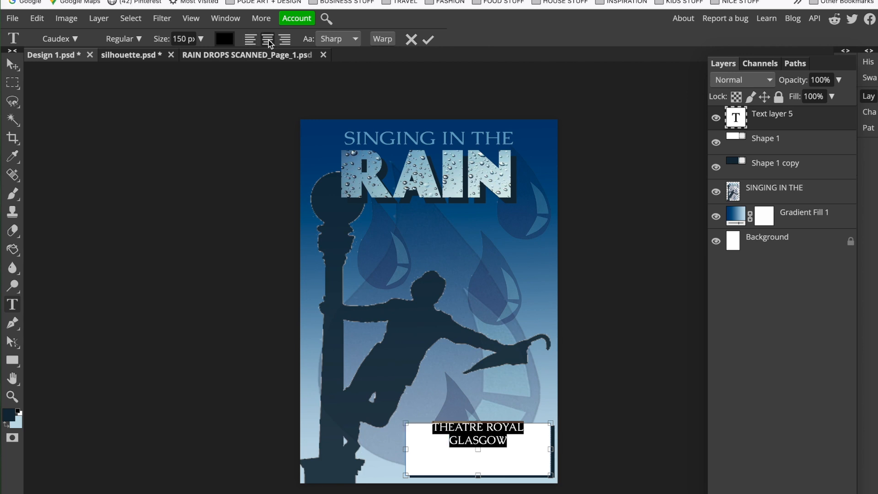
{"action": "left_click_drag", "start_coordinate": [187, 39], "coordinate": [172, 39]}
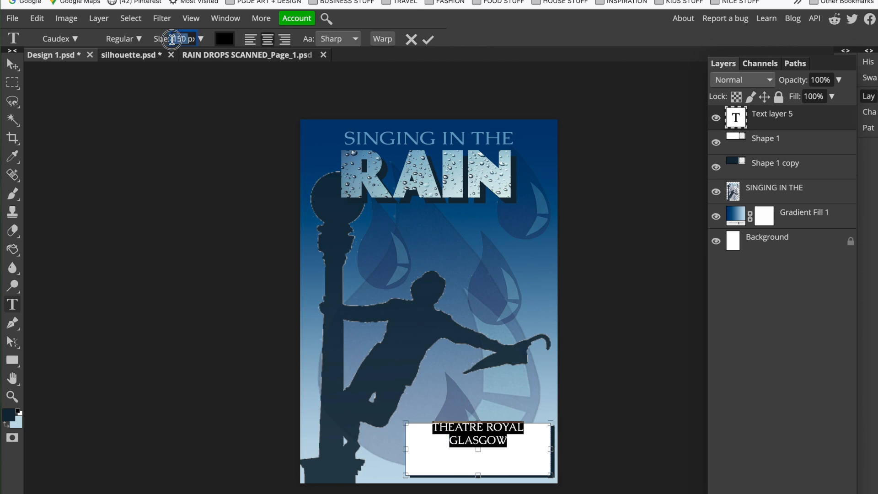
{"action": "type", "text": "200"}
{"action": "key", "text": "Return"}
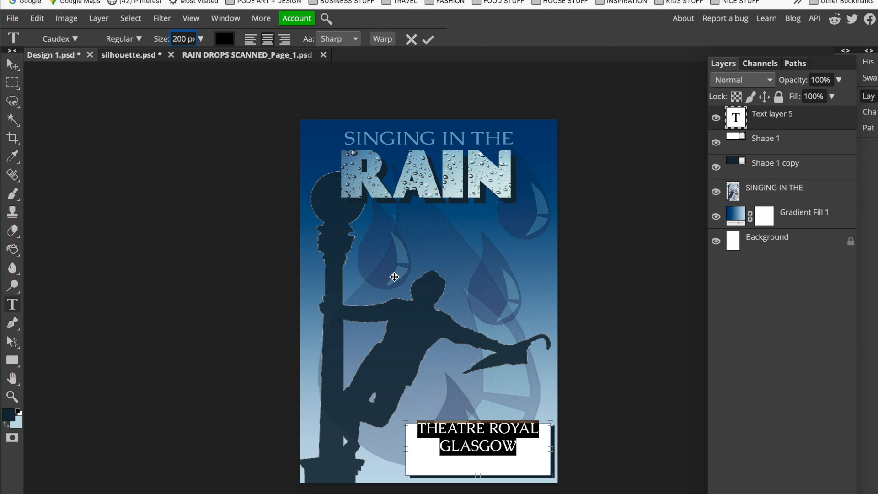
Add a third line reading 25th FEB 2021 below GLASGOW.
{"action": "left_click", "coordinate": [518, 444]}
{"action": "key", "text": "Return"}
{"action": "type", "text": "2"}
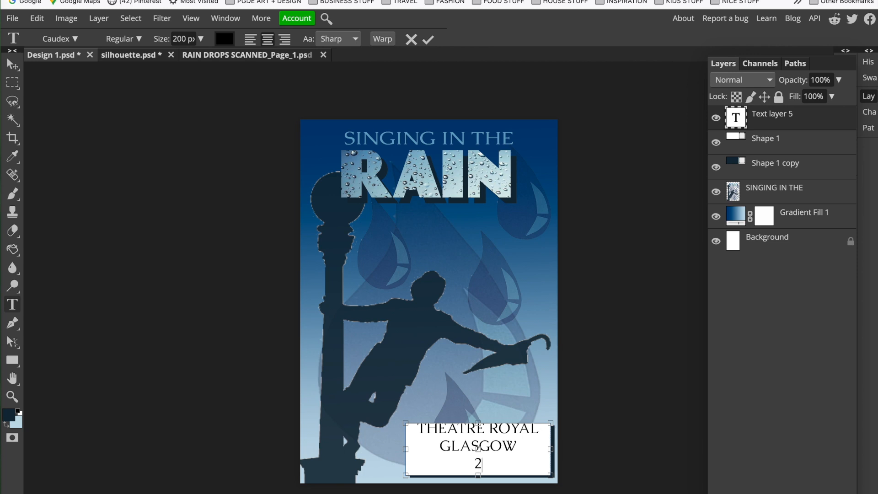
{"action": "type", "text": "5th FEB 2021"}
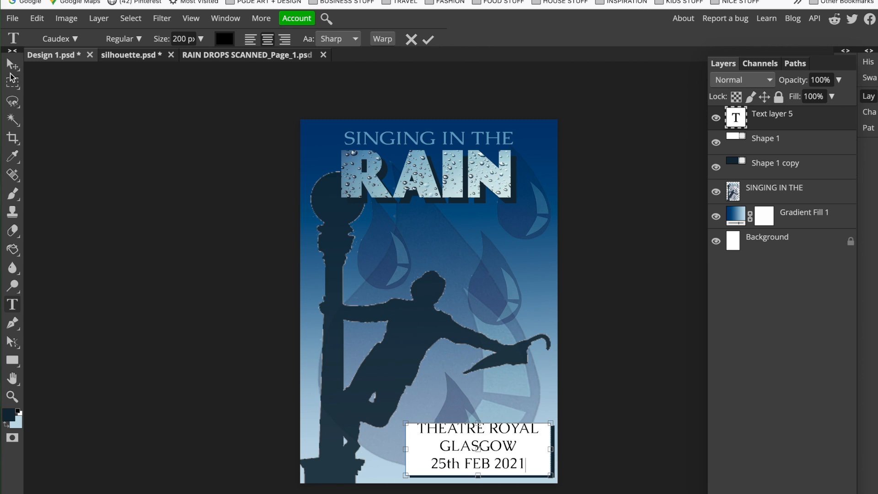
Finish the text edit, check the layer by toggling its visibility, and move the text slightly down within the white box.
{"action": "left_click", "coordinate": [717, 120]}
{"action": "left_click", "coordinate": [716, 120]}
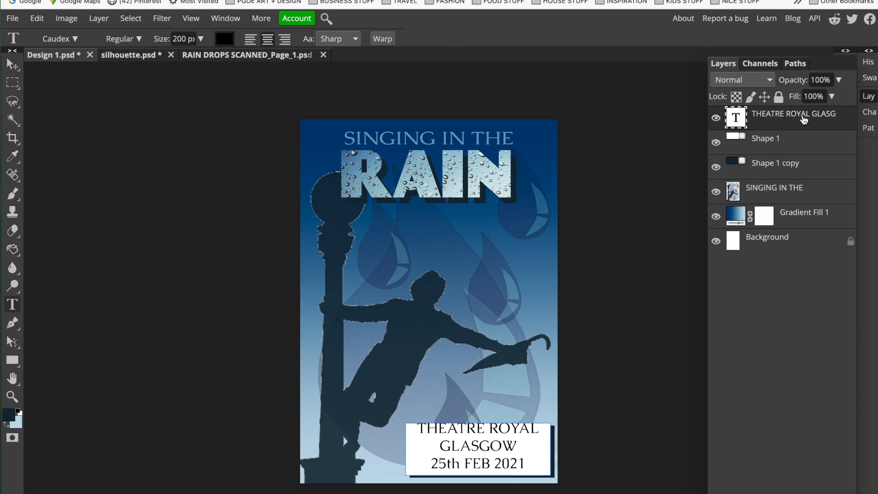
{"action": "left_click", "coordinate": [13, 64]}
{"action": "left_click_drag", "start_coordinate": [490, 448], "coordinate": [491, 454]}
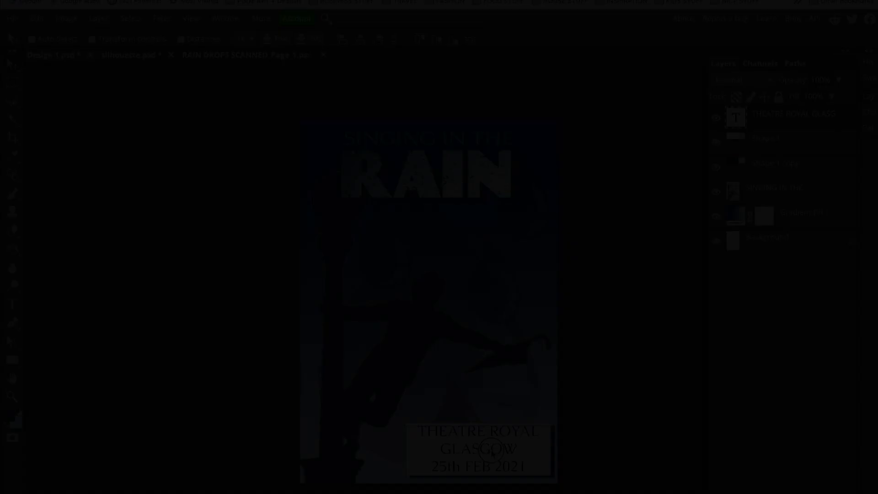